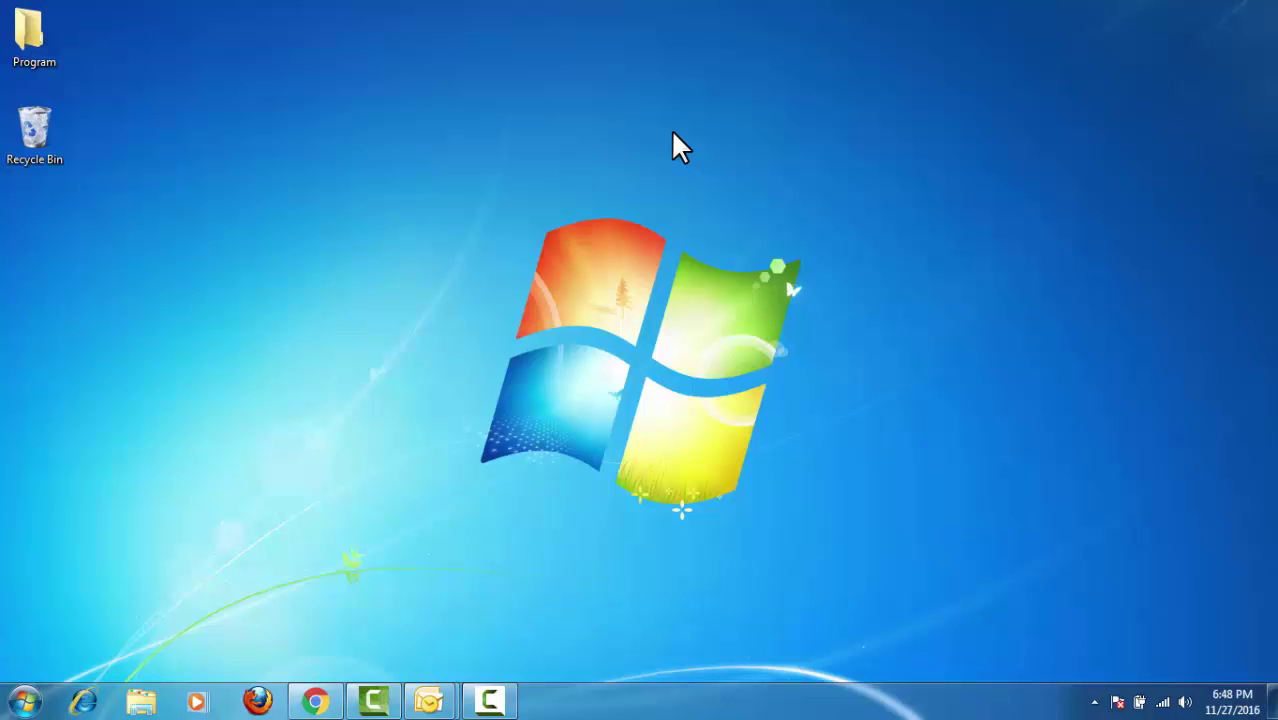
- In Outlook.com Options under POP and IMAP, set POP access to Yes and save
left_click(316, 703)
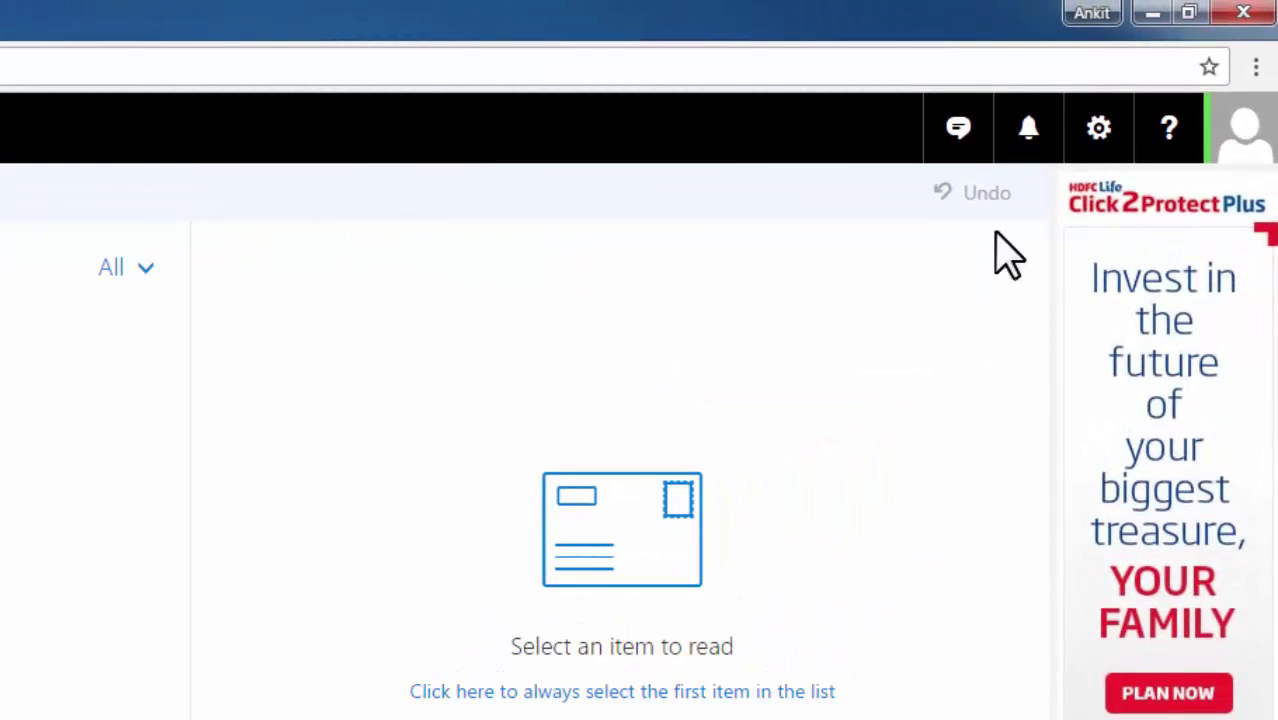
left_click(1092, 135)
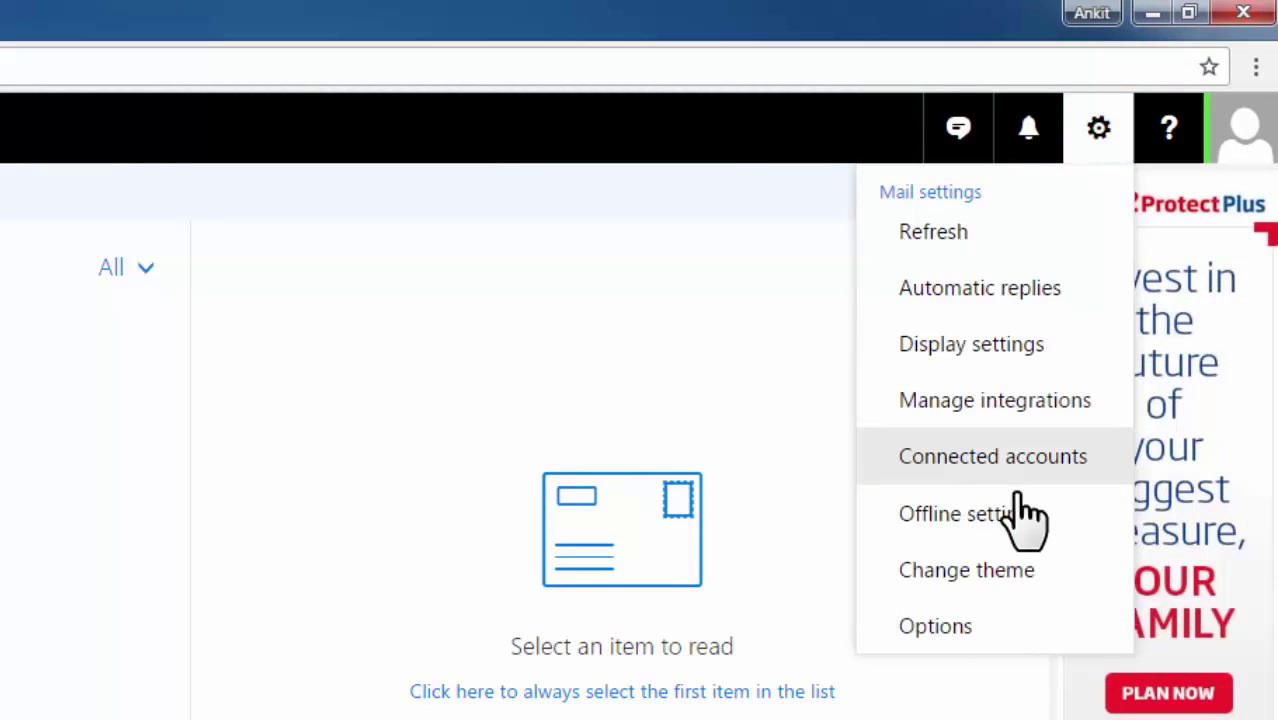
left_click(940, 626)
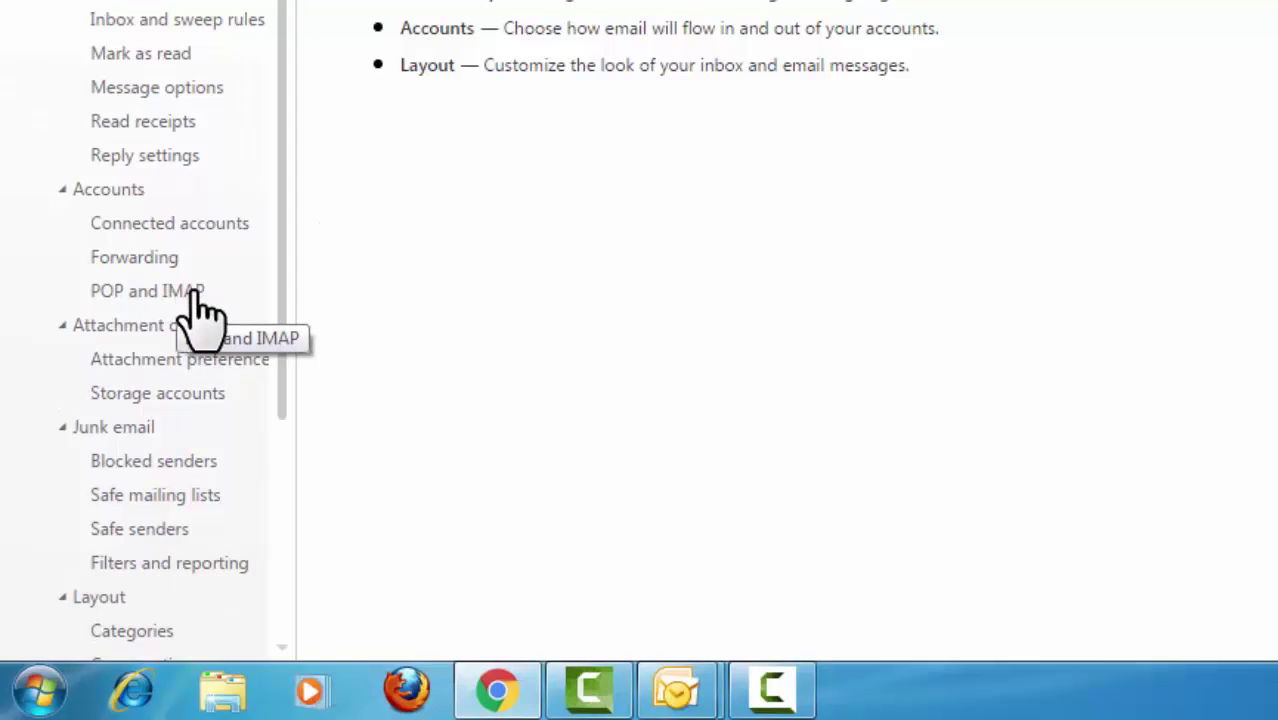
left_click(188, 298)
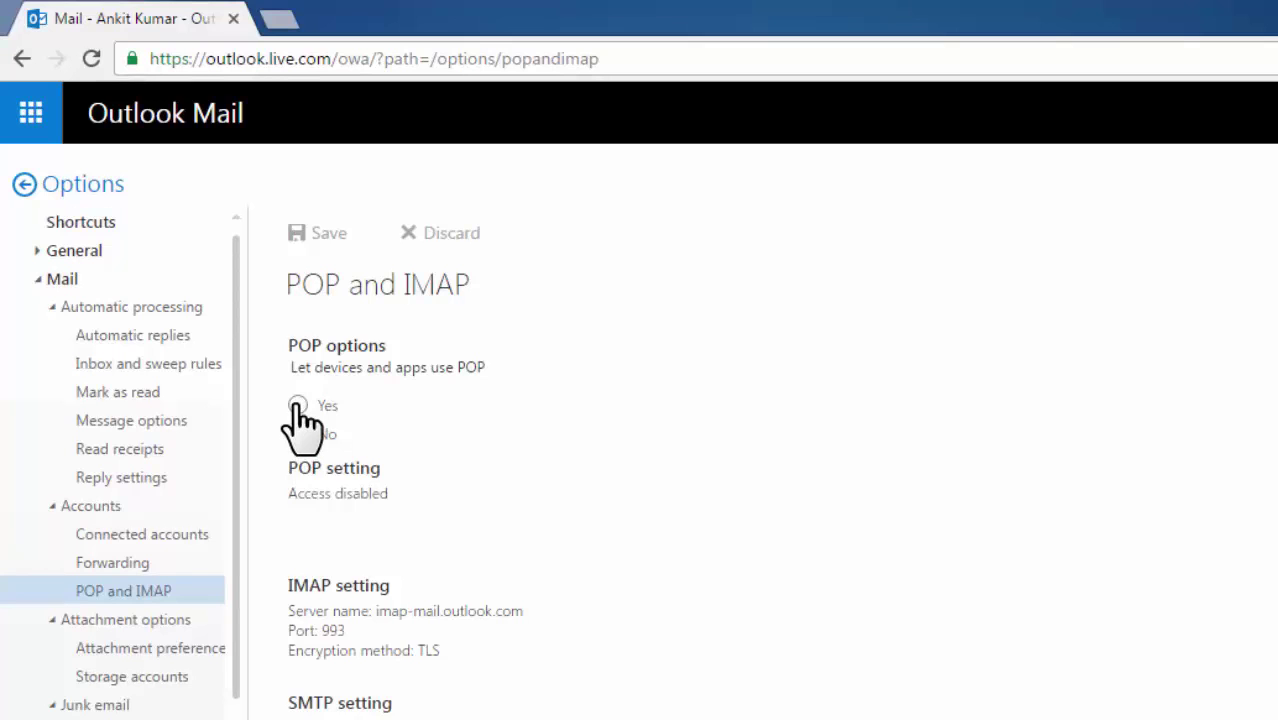
left_click(298, 404)
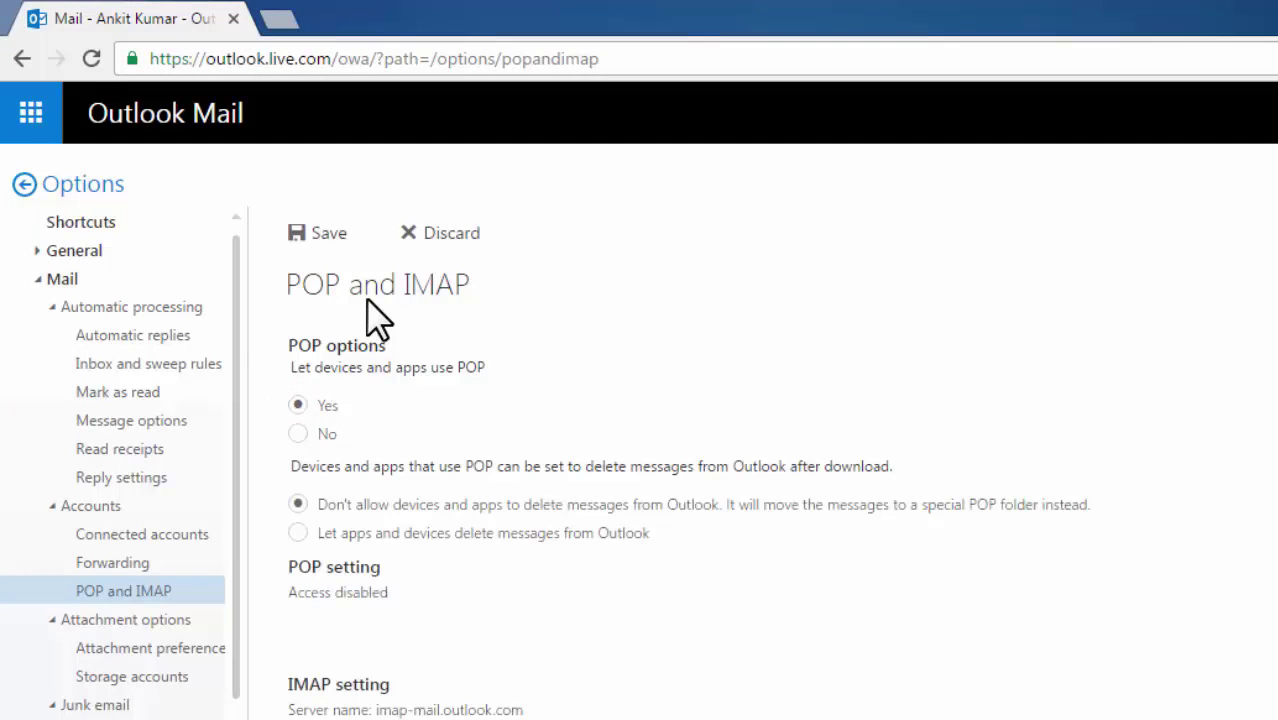
left_click(322, 237)
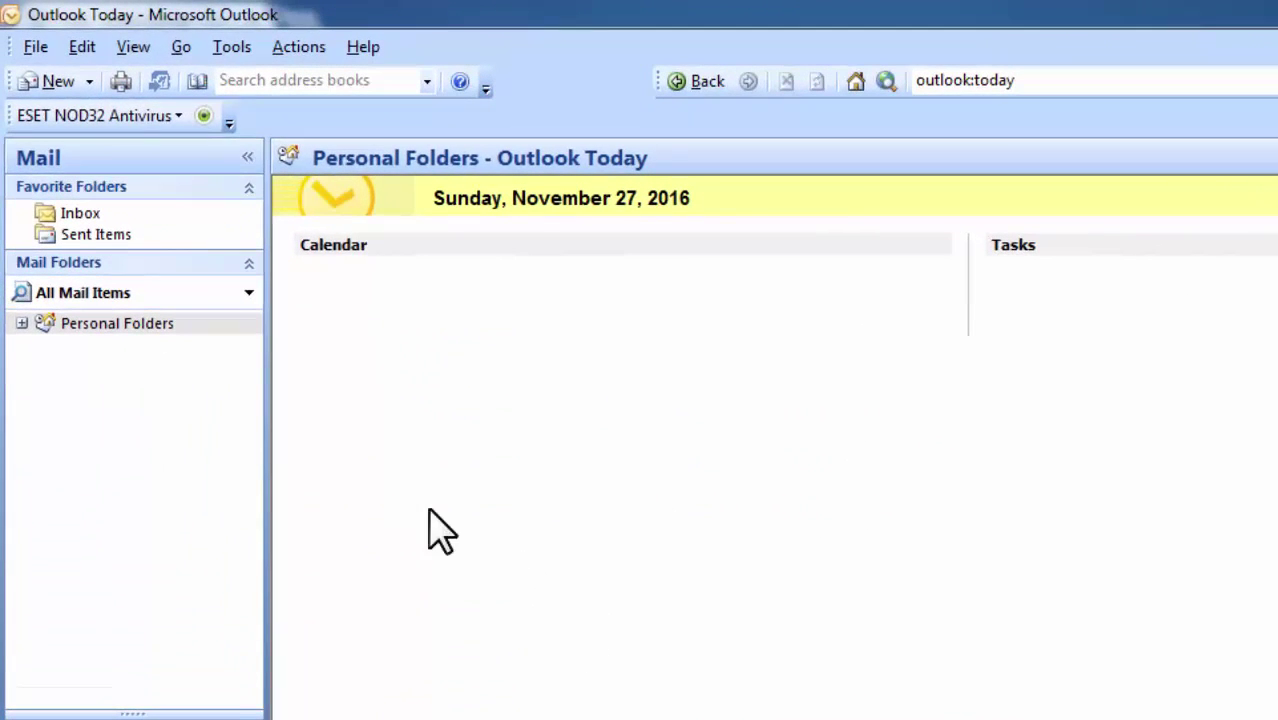
- Add a new Internet E-mail account from Account Settings, choosing manual server configuration
left_click(231, 47)
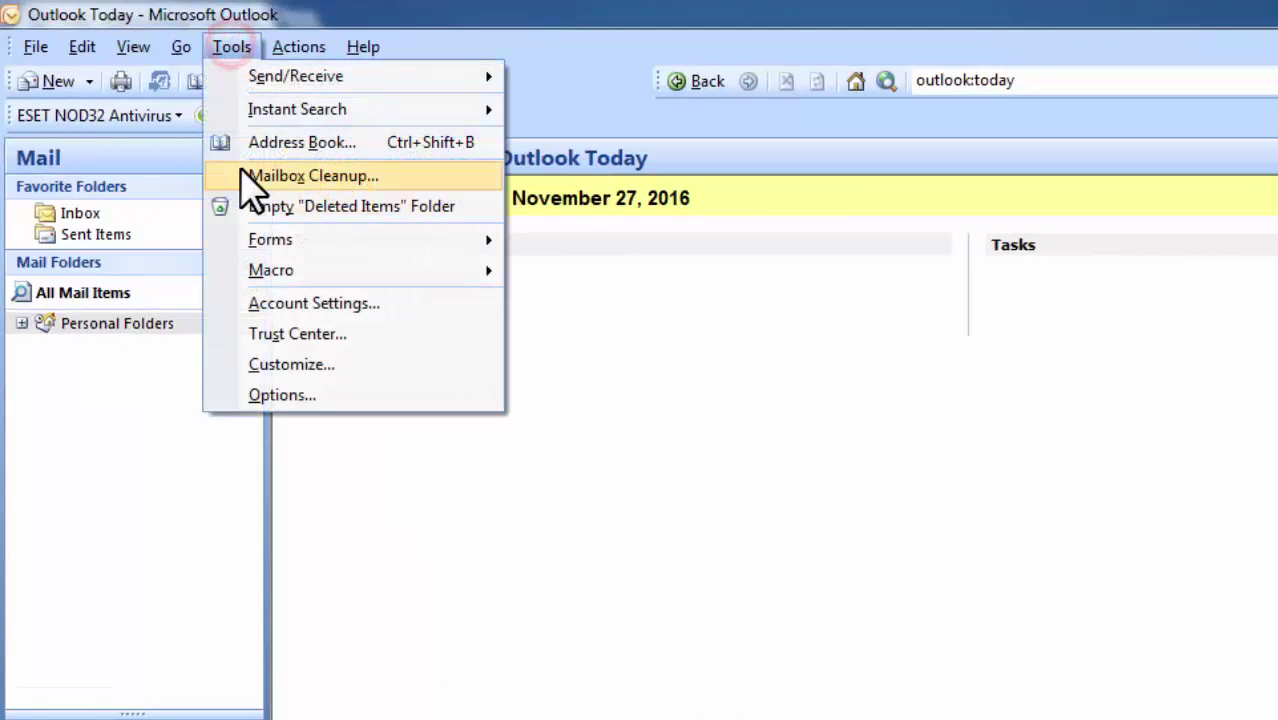
left_click(324, 308)
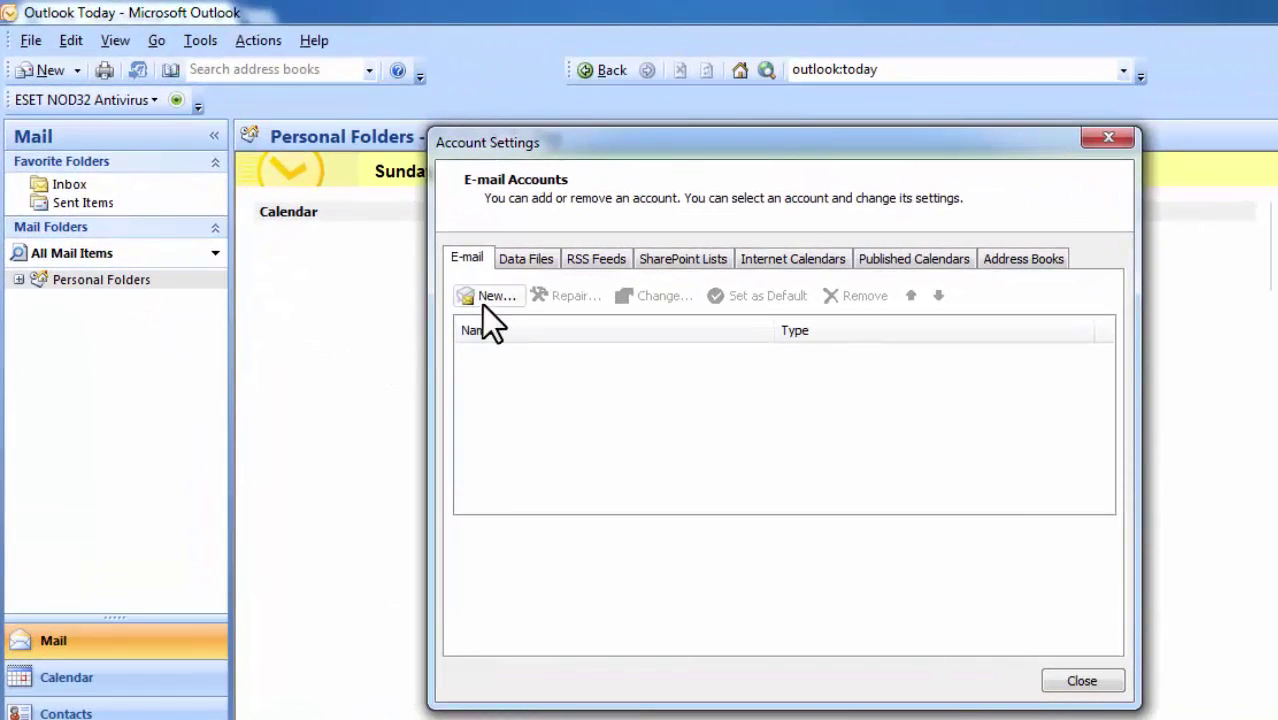
left_click(492, 298)
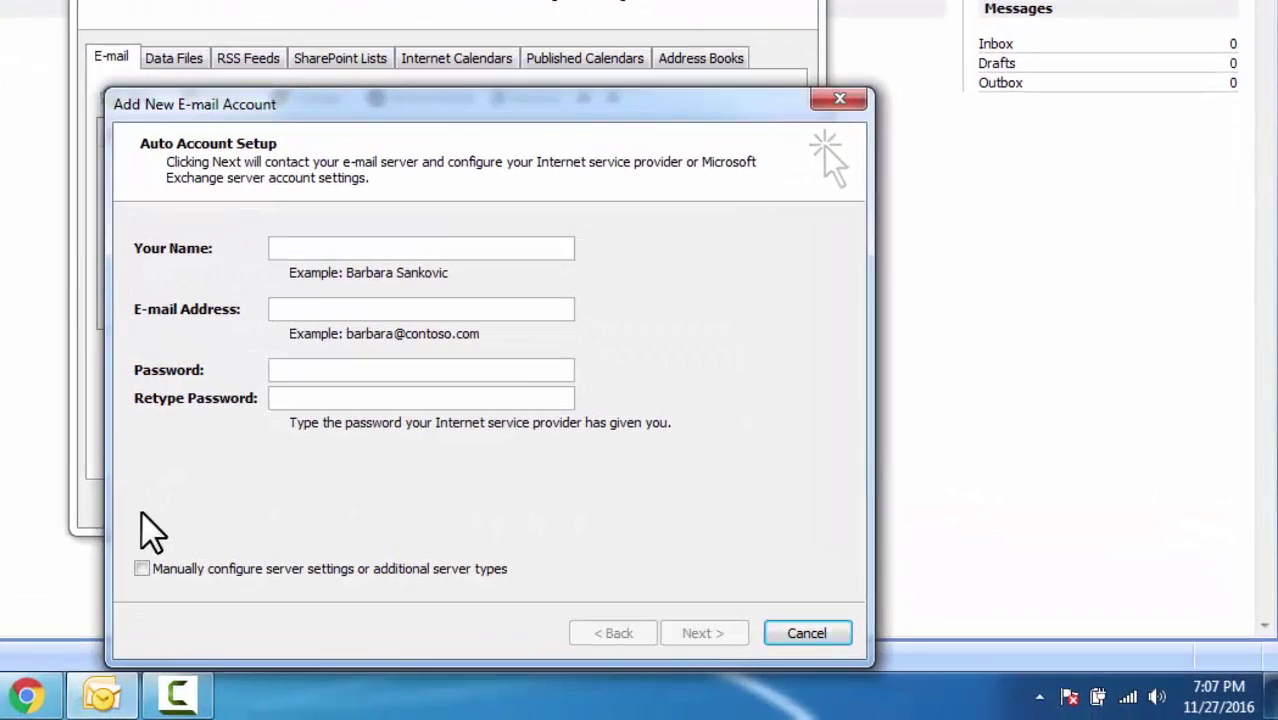
left_click(141, 566)
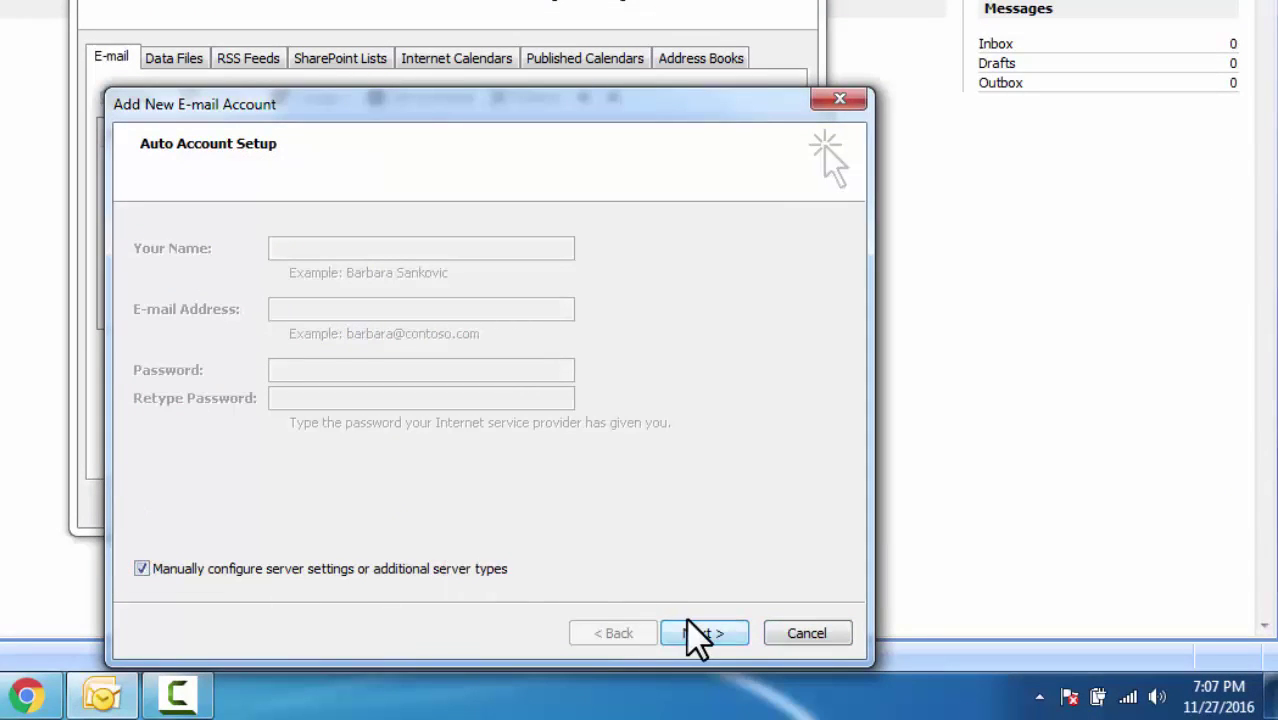
left_click(695, 630)
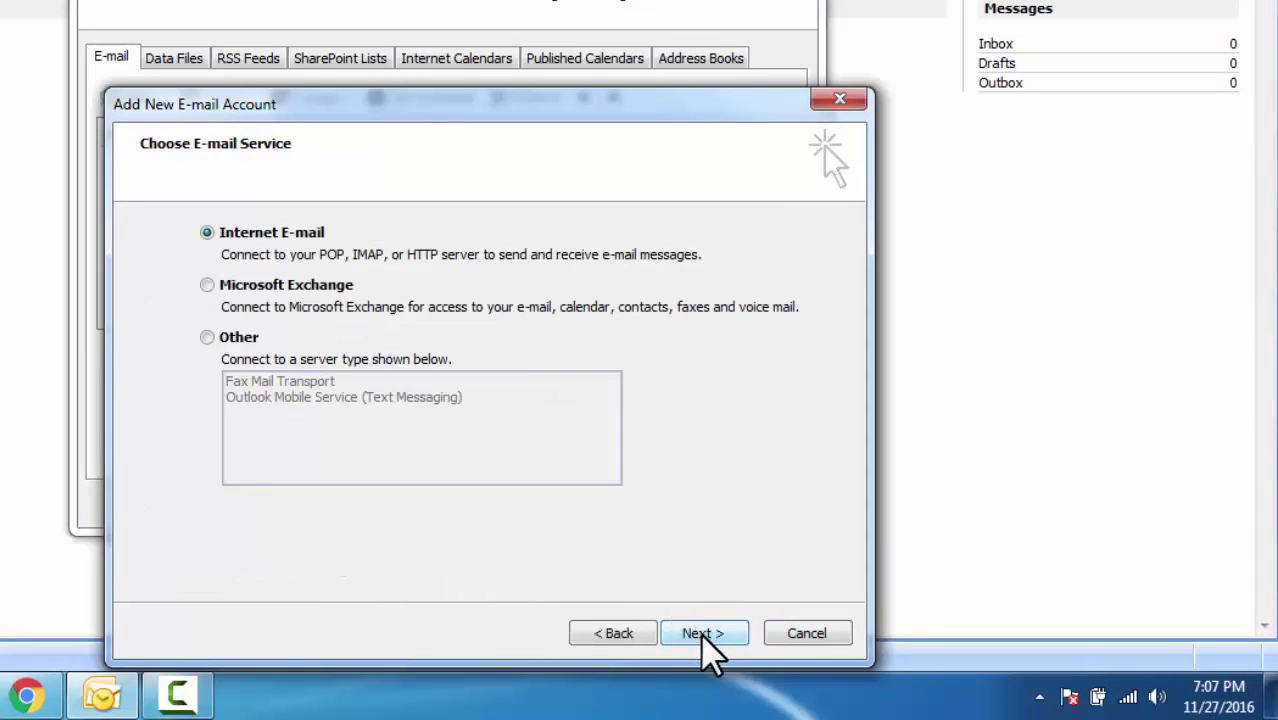
left_click(700, 633)
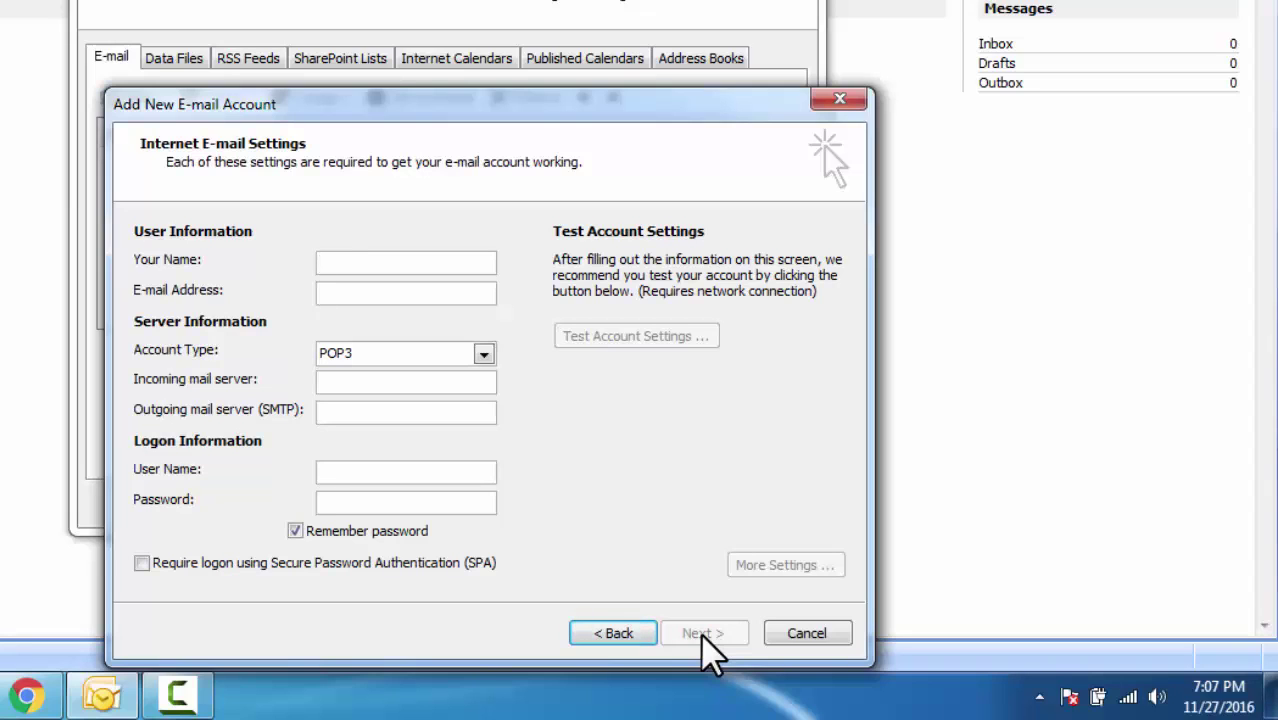
- Enter the user's name and Hotmail e-mail address, and set the account type to POP3
type("ankit")
key("Tab")
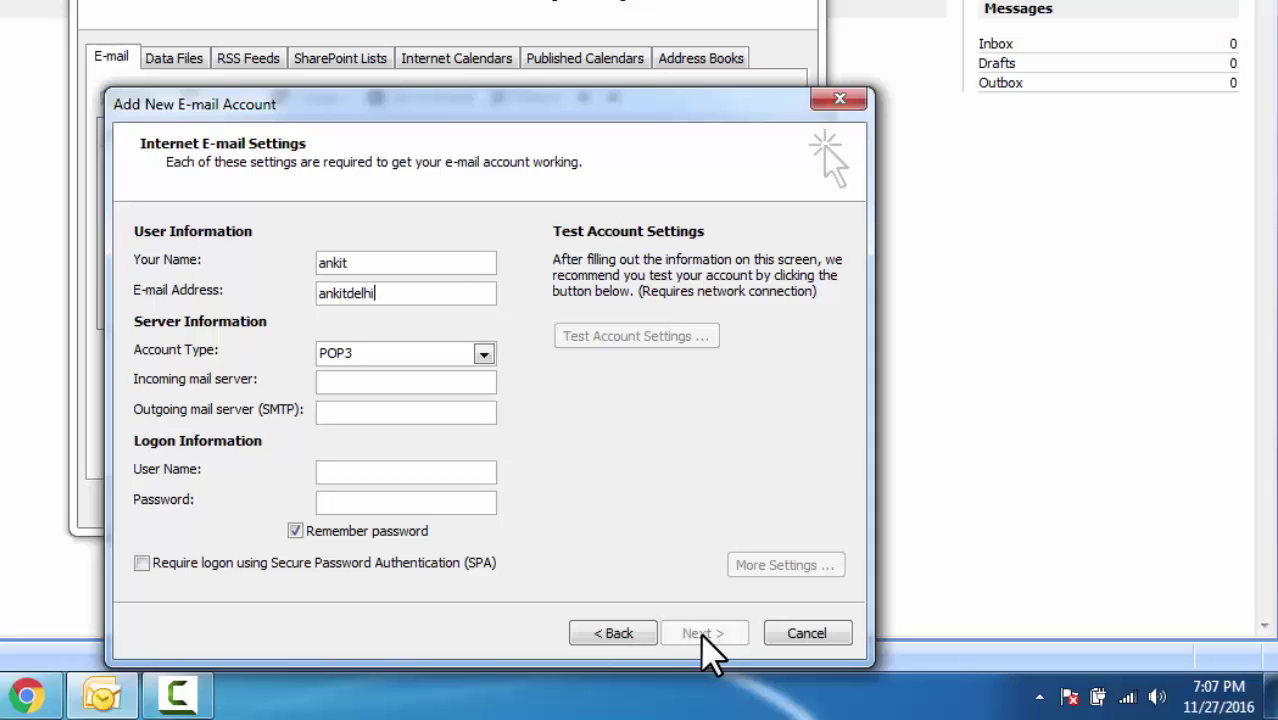
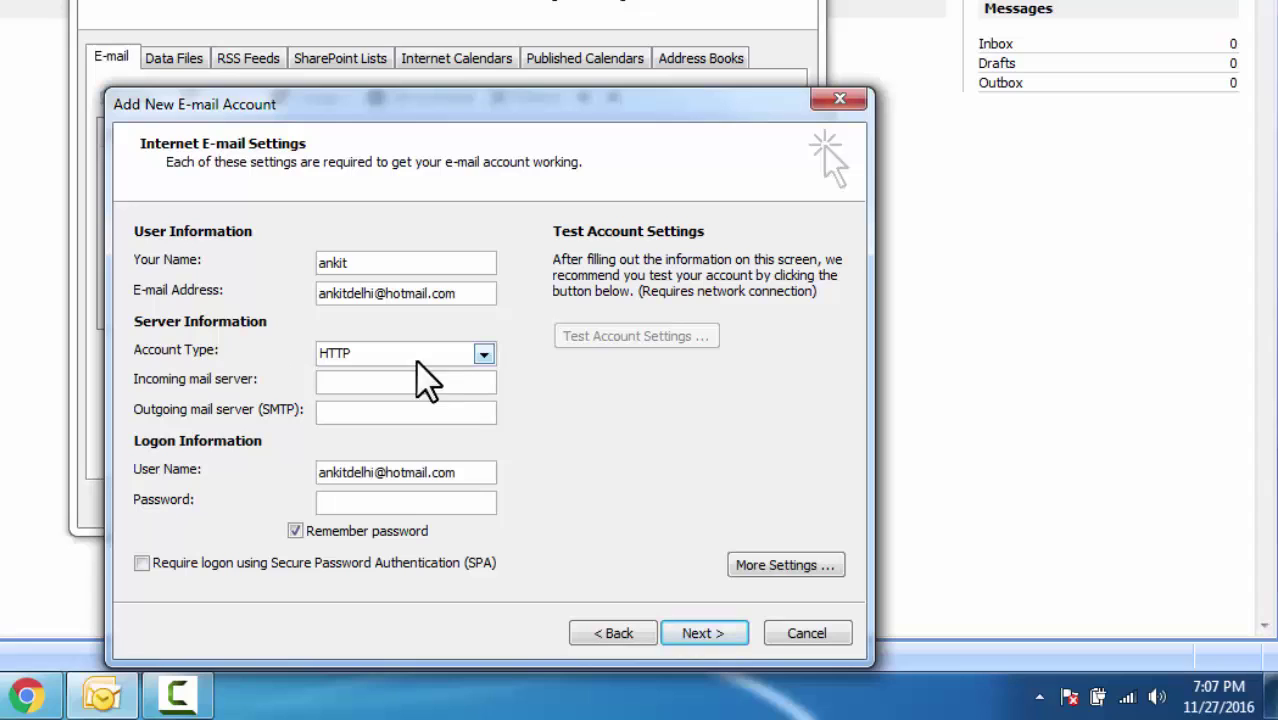
left_click(484, 354)
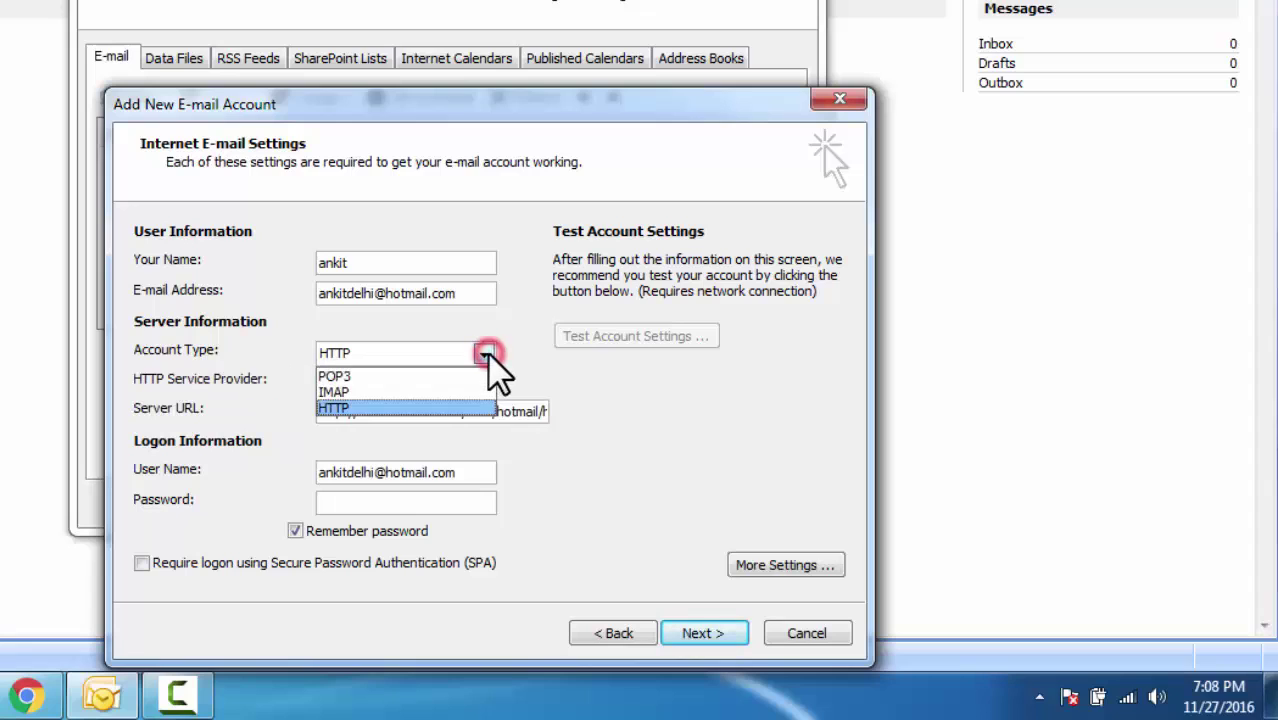
left_click(431, 377)
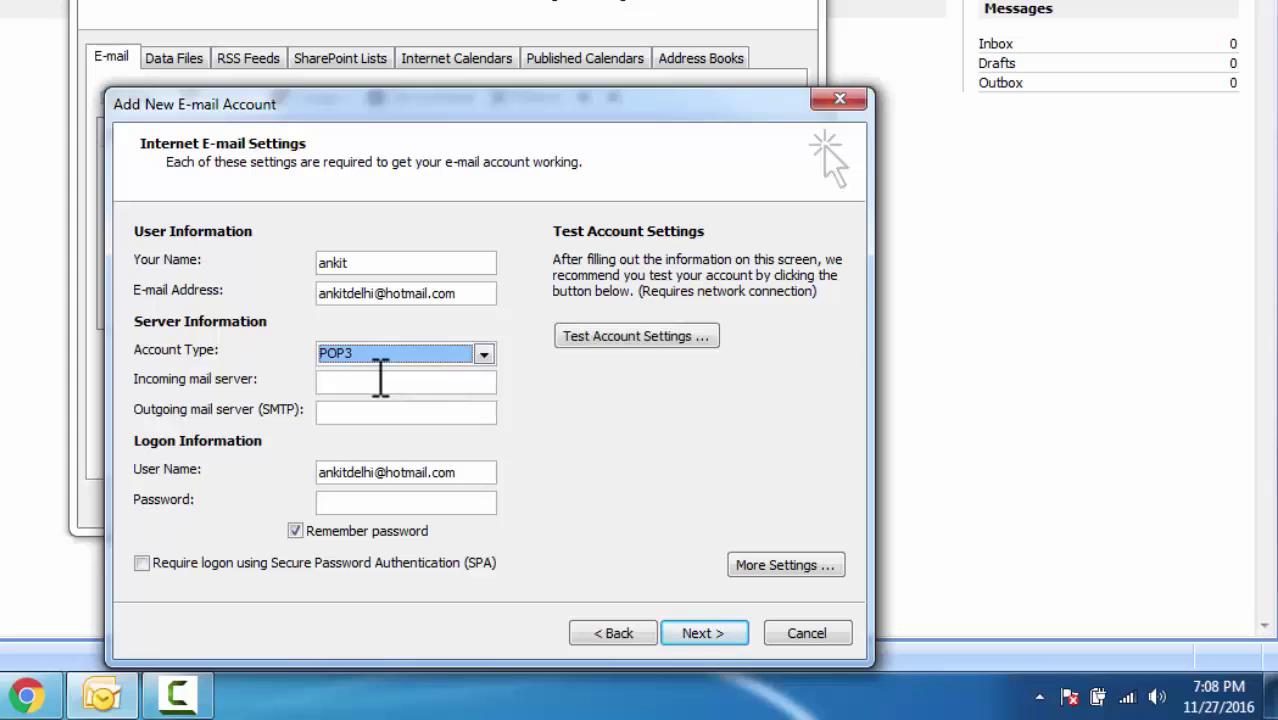
- Set incoming server to pop3.live.com, outgoing to smtp.live.com, and enter the account password
left_click(378, 379)
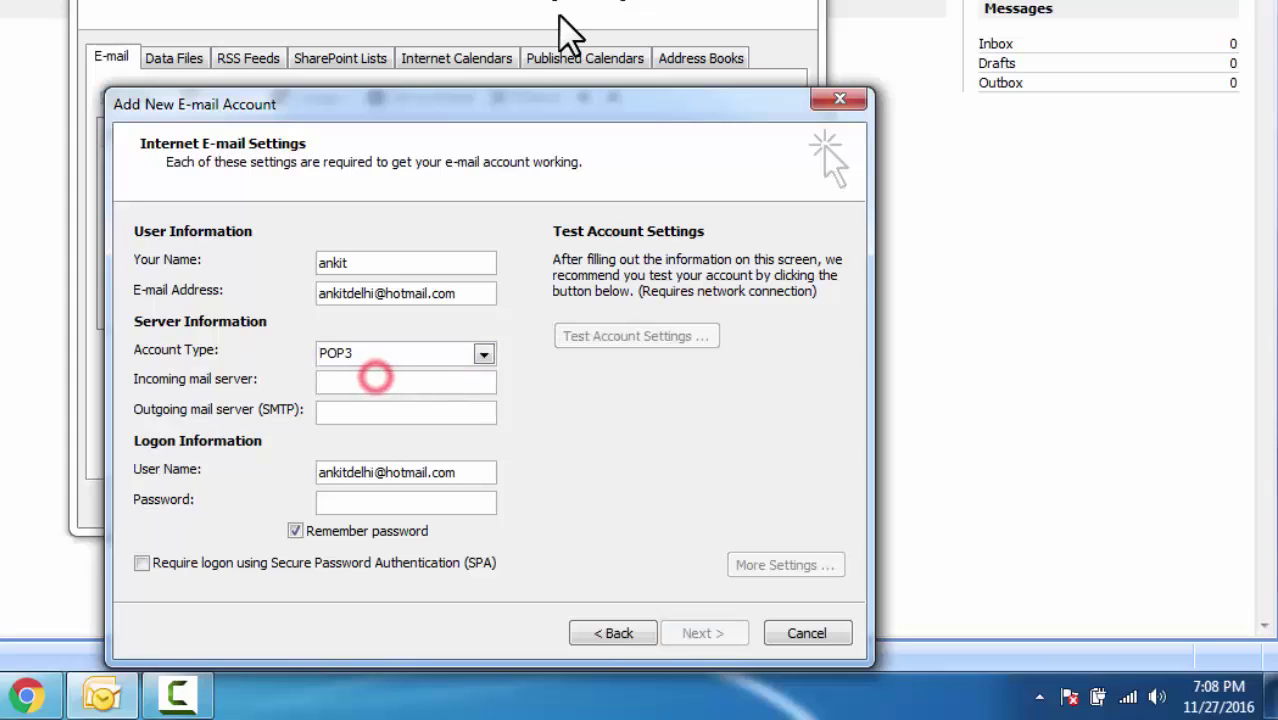
type("pop")
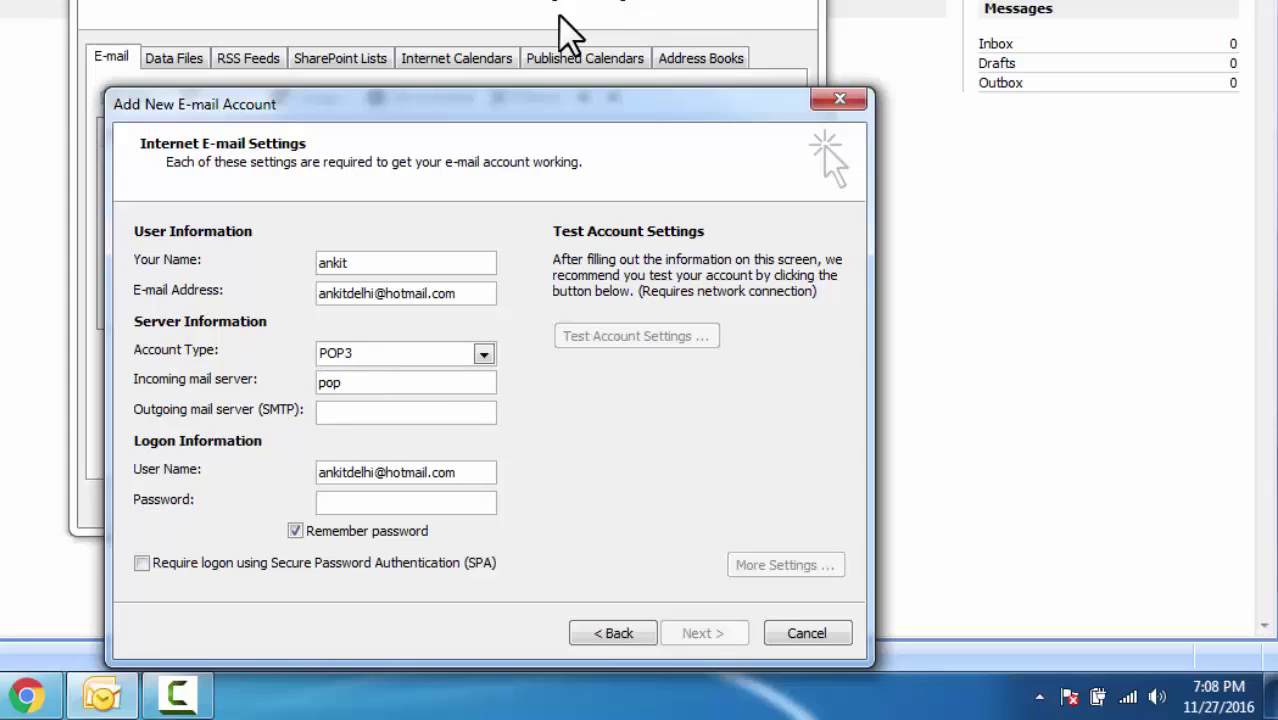
type("3.live.com")
key("Tab")
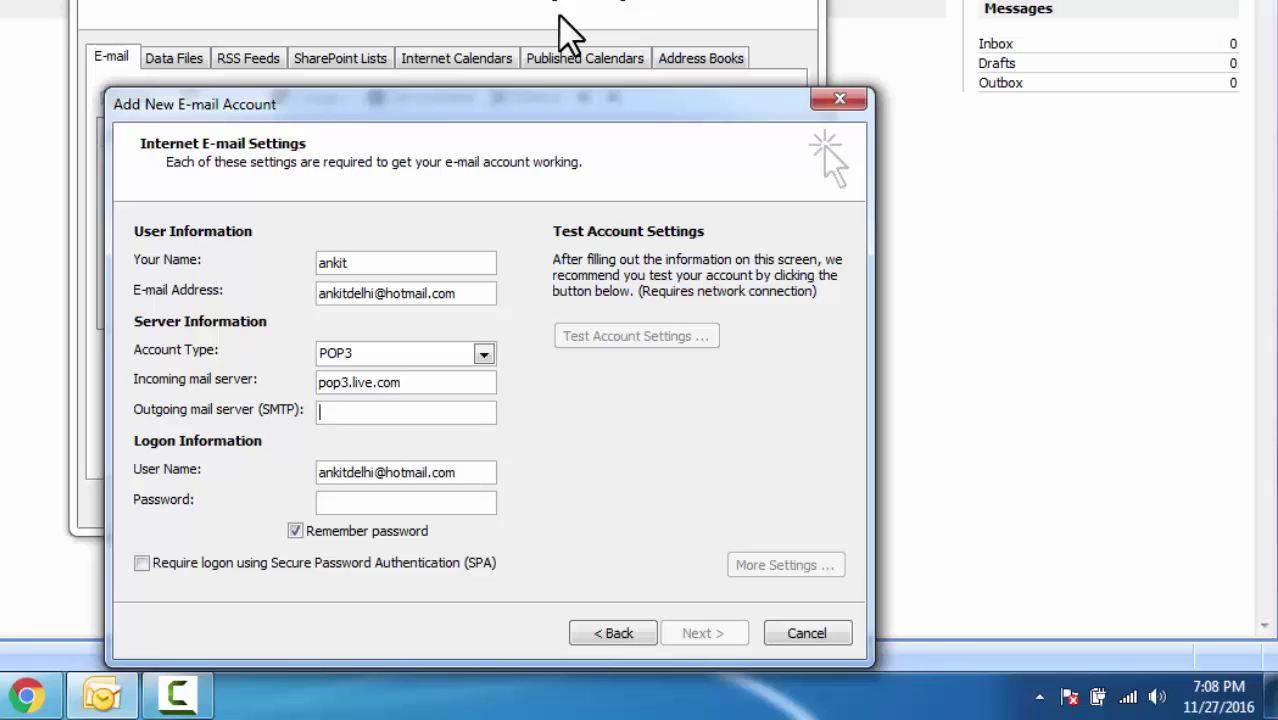
type("smt")
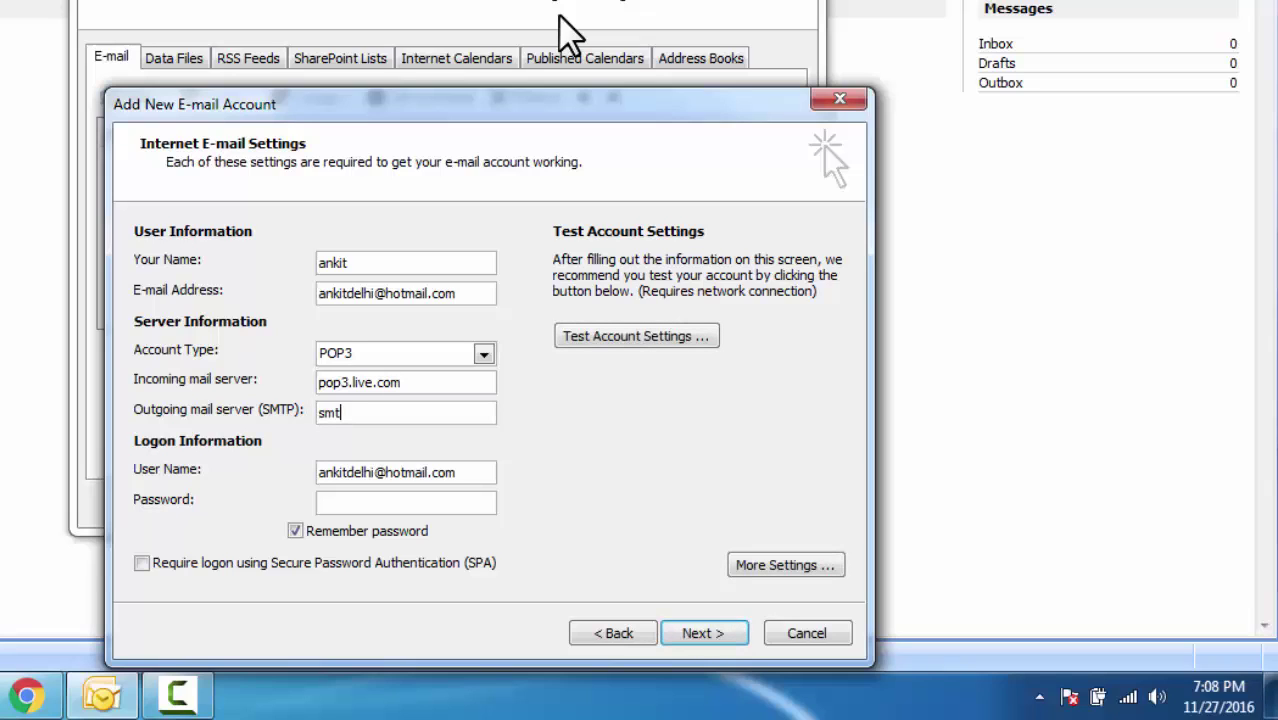
type("p.live.com")
key("Tab")
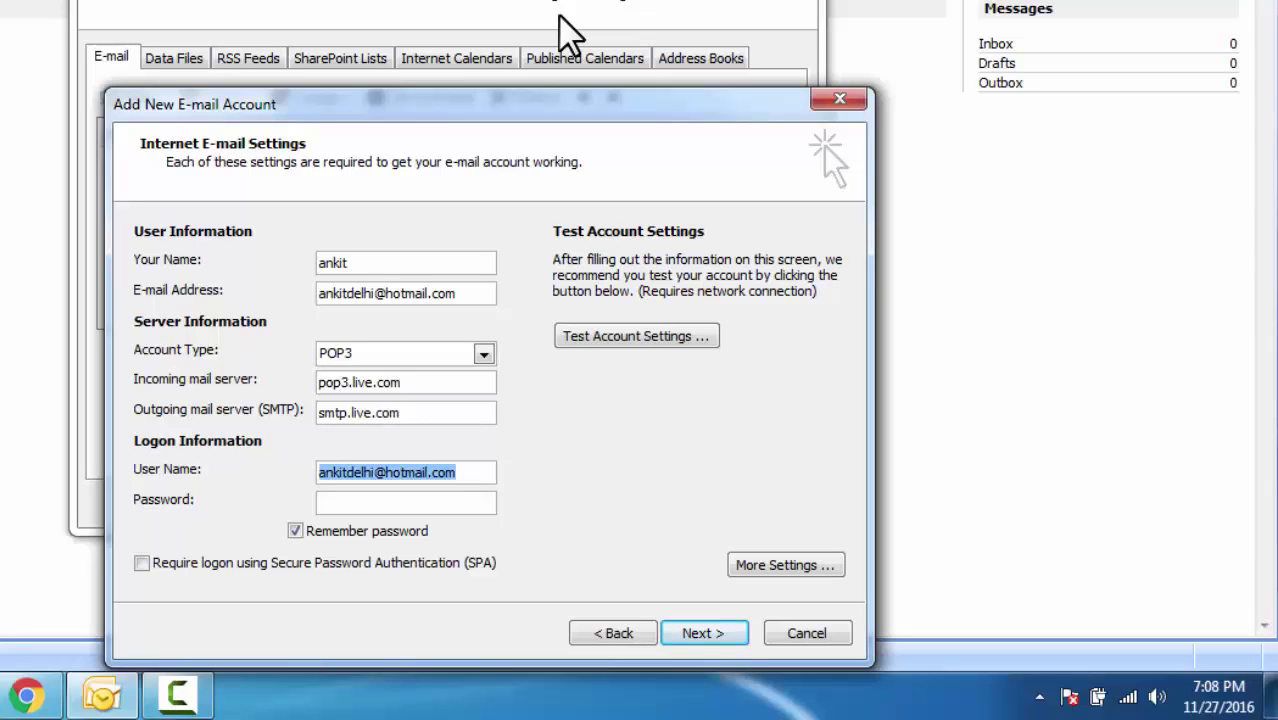
key("Tab")
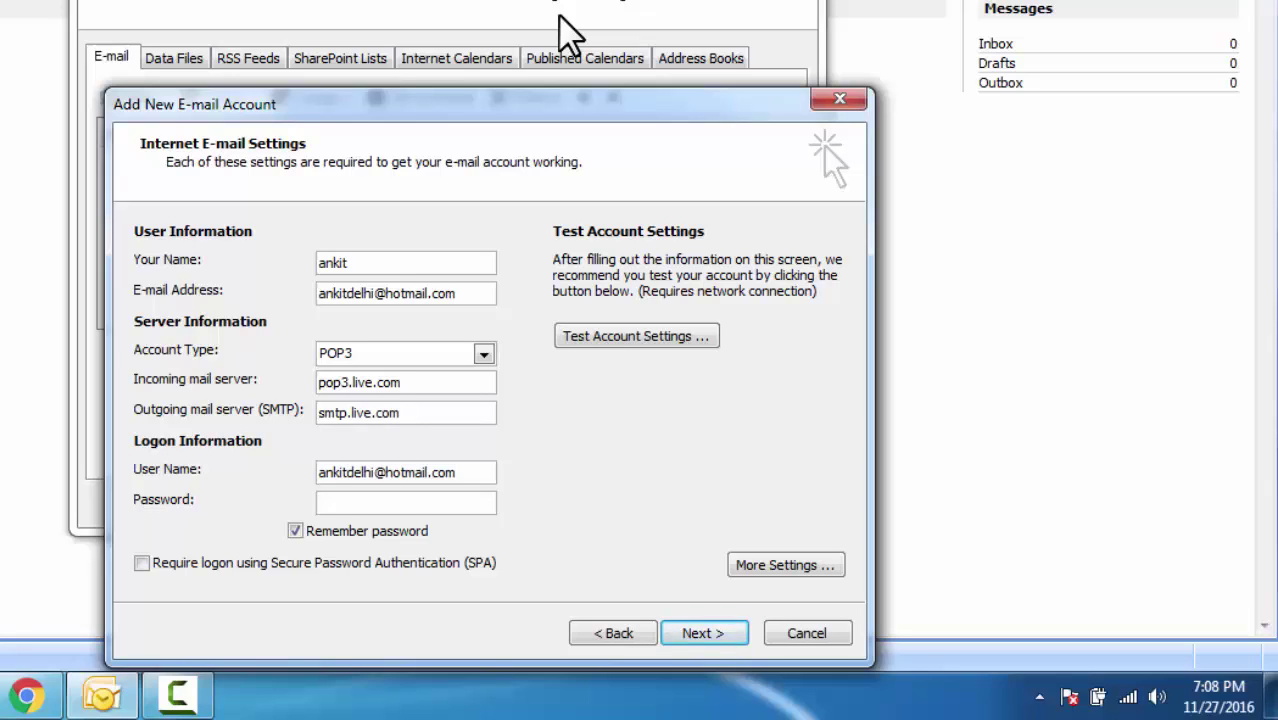
type("*********")
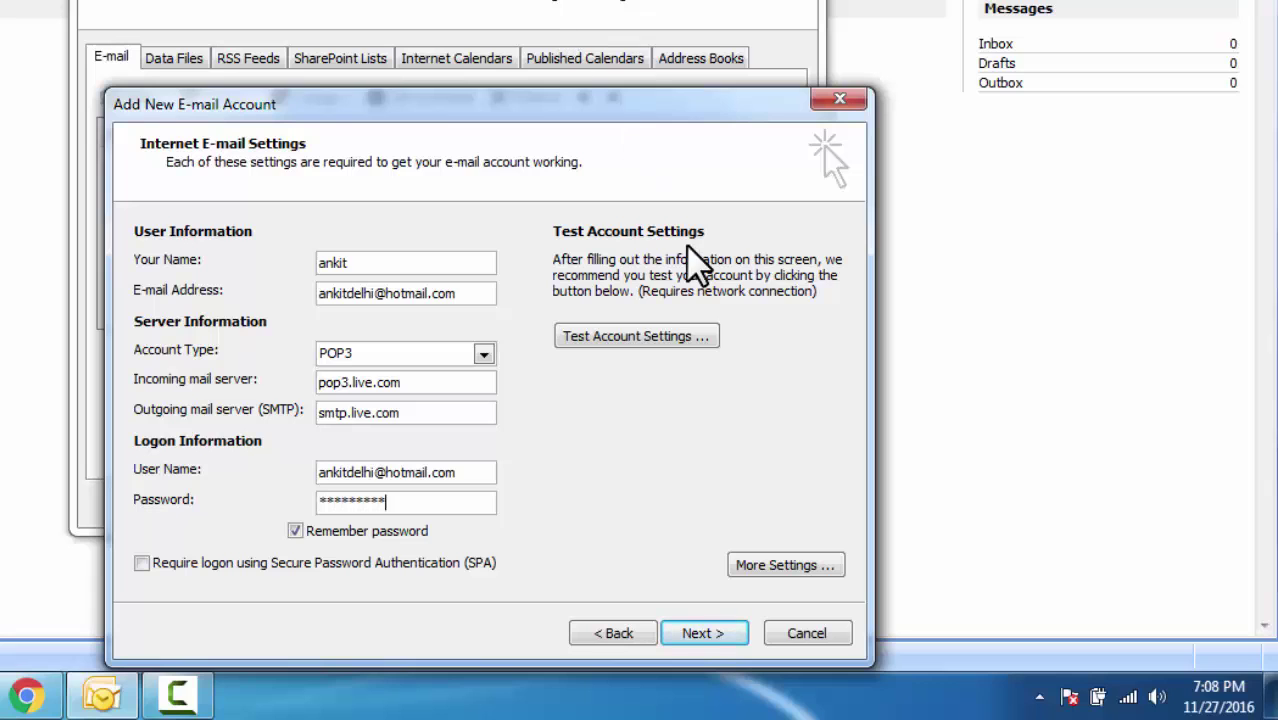
- In More Settings, require authentication for the outgoing SMTP server
left_click(783, 567)
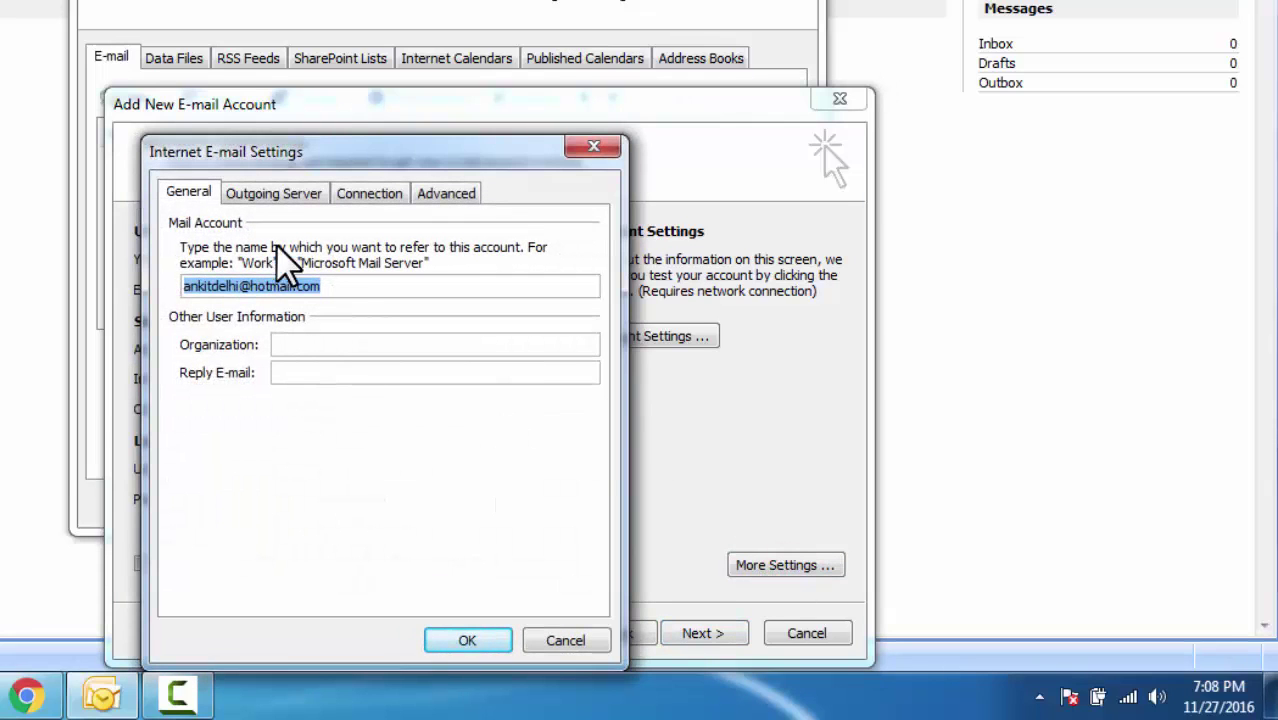
left_click(295, 192)
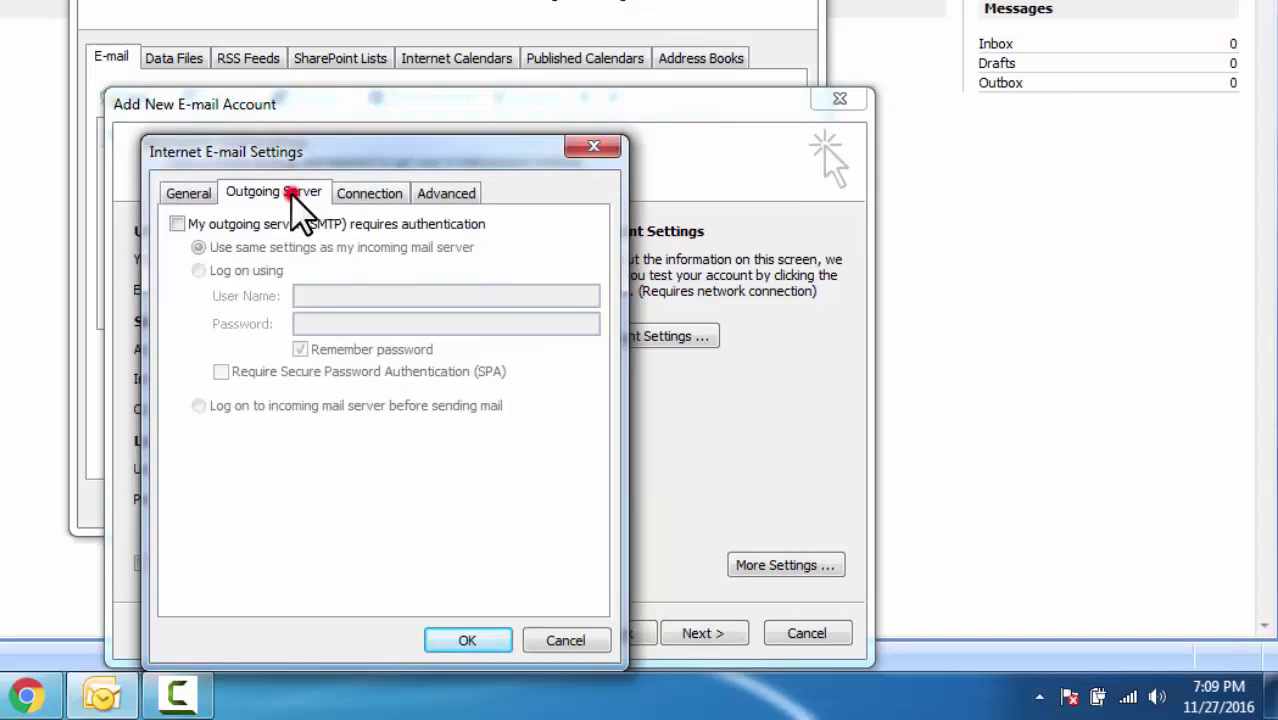
left_click(176, 224)
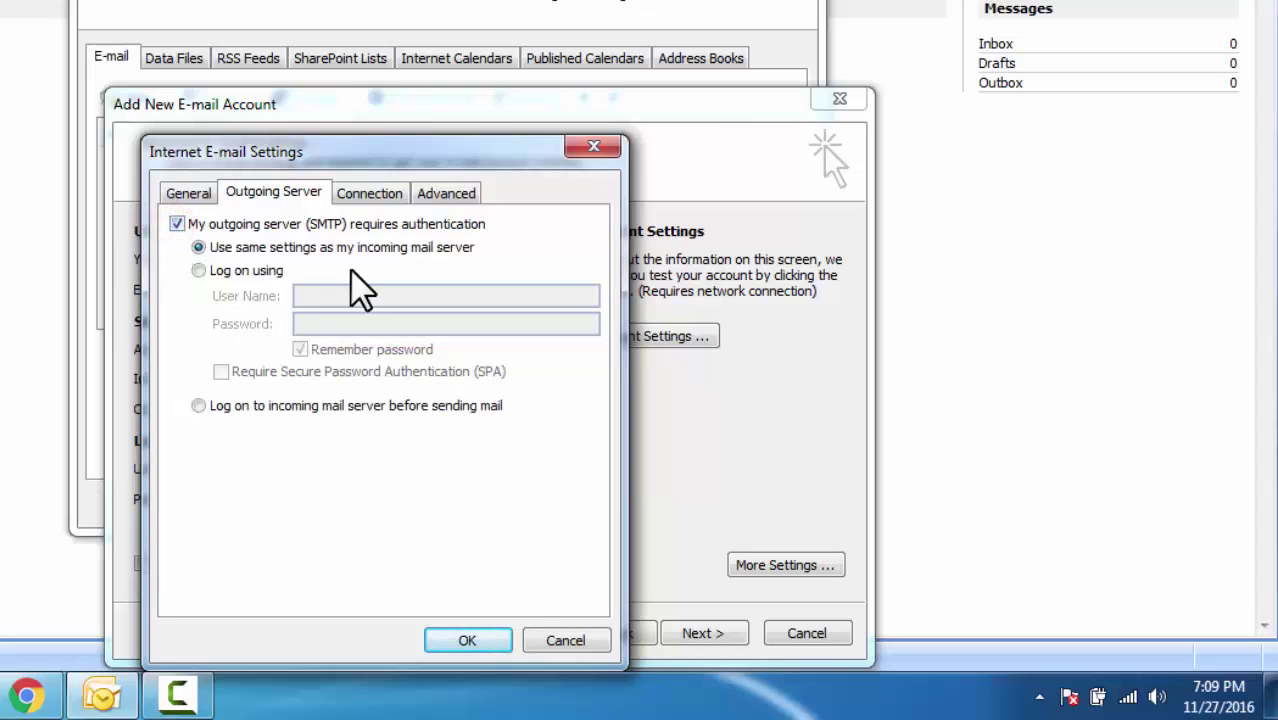
- Use POP3 port 995 with SSL, SMTP port 587 with TLS, and leave copies on the server
left_click(463, 196)
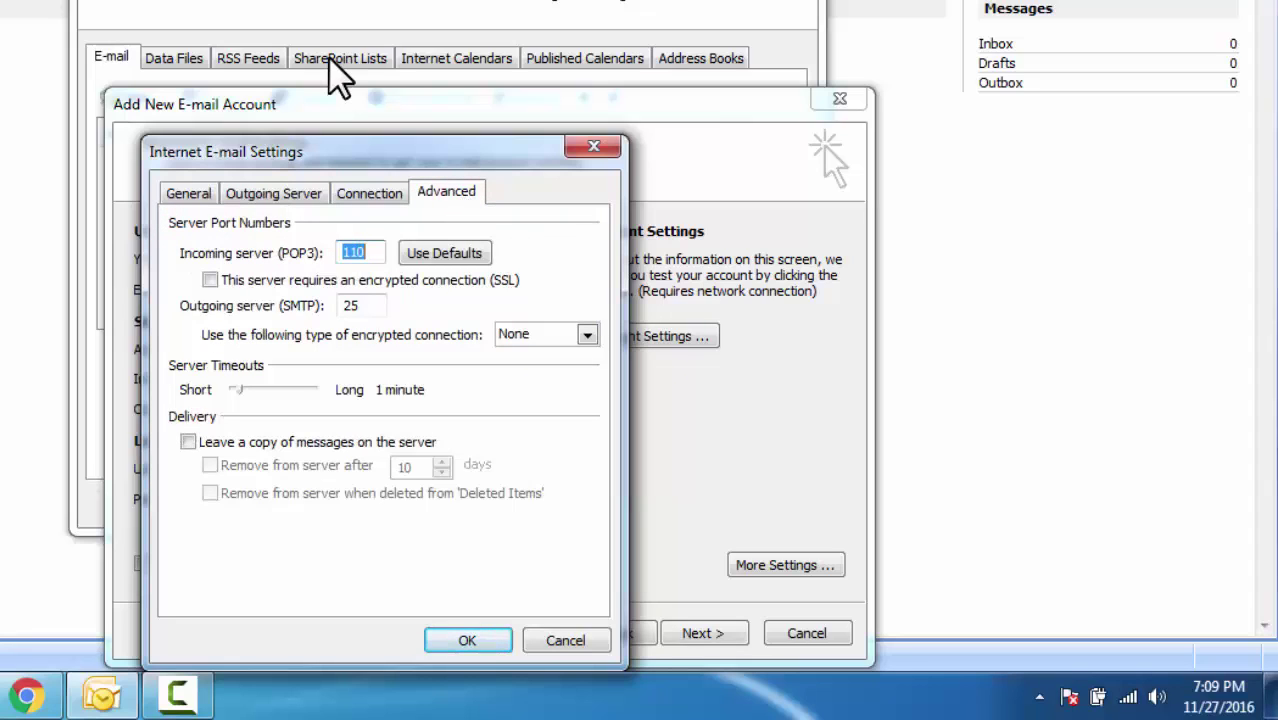
type("995")
left_click(210, 280)
double_click(355, 305)
type("587")
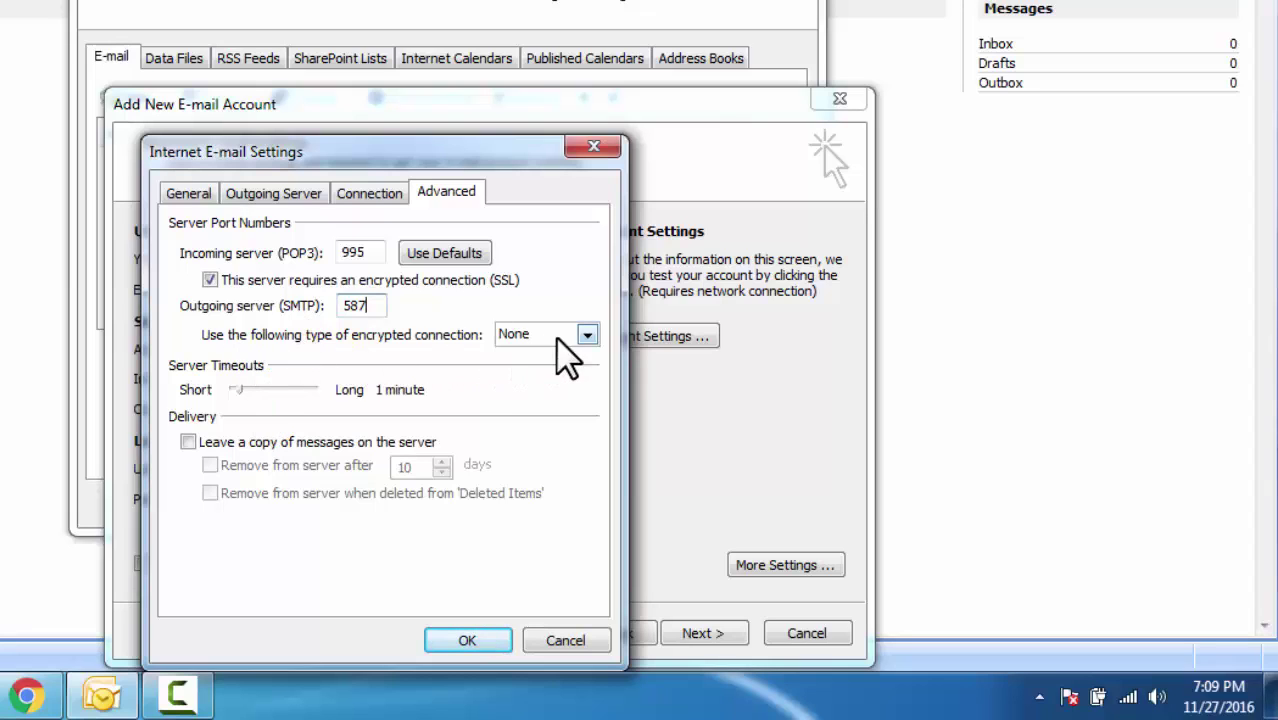
left_click(586, 335)
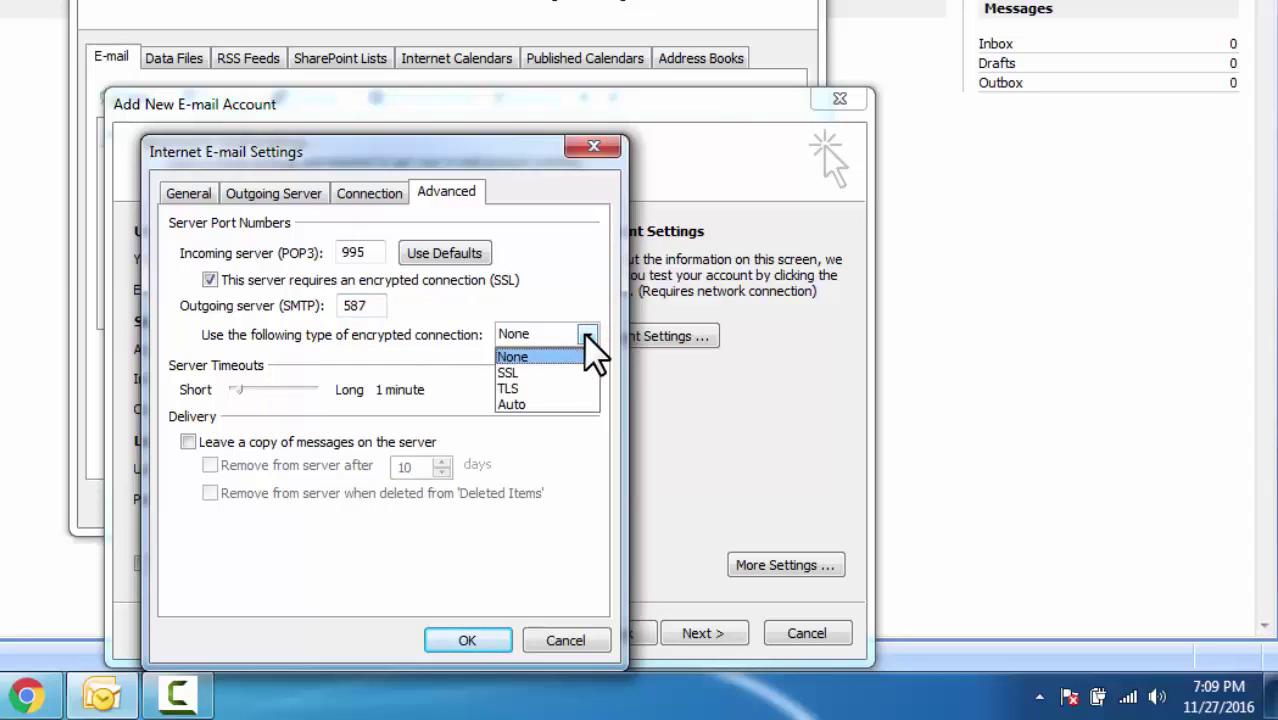
left_click(554, 388)
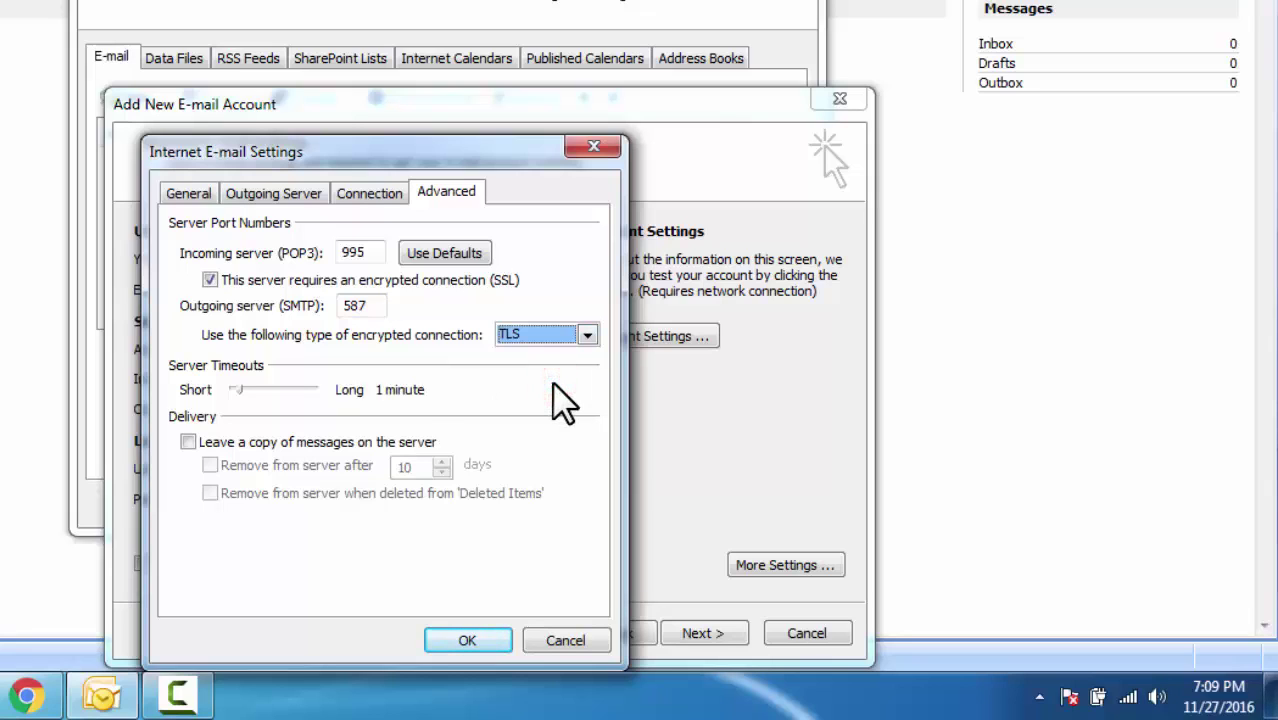
left_click(189, 442)
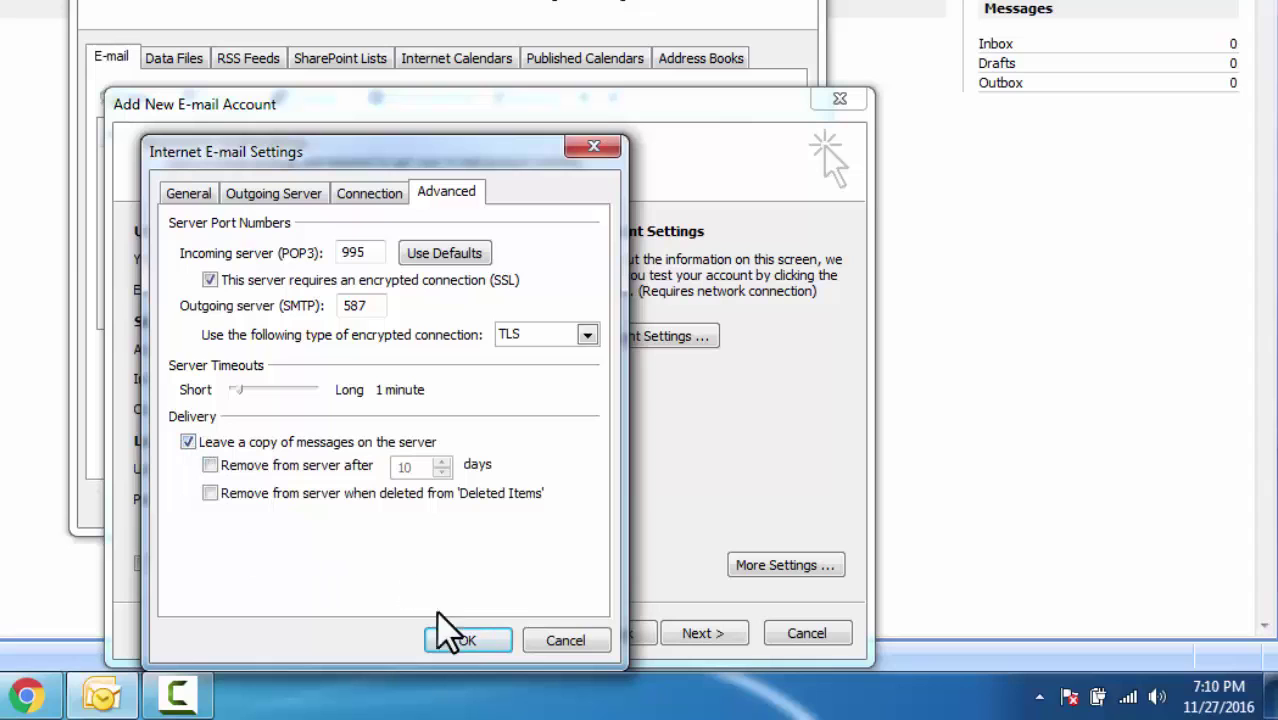
- Confirm the extra settings and finish the wizard at the Congratulations page
left_click(468, 641)
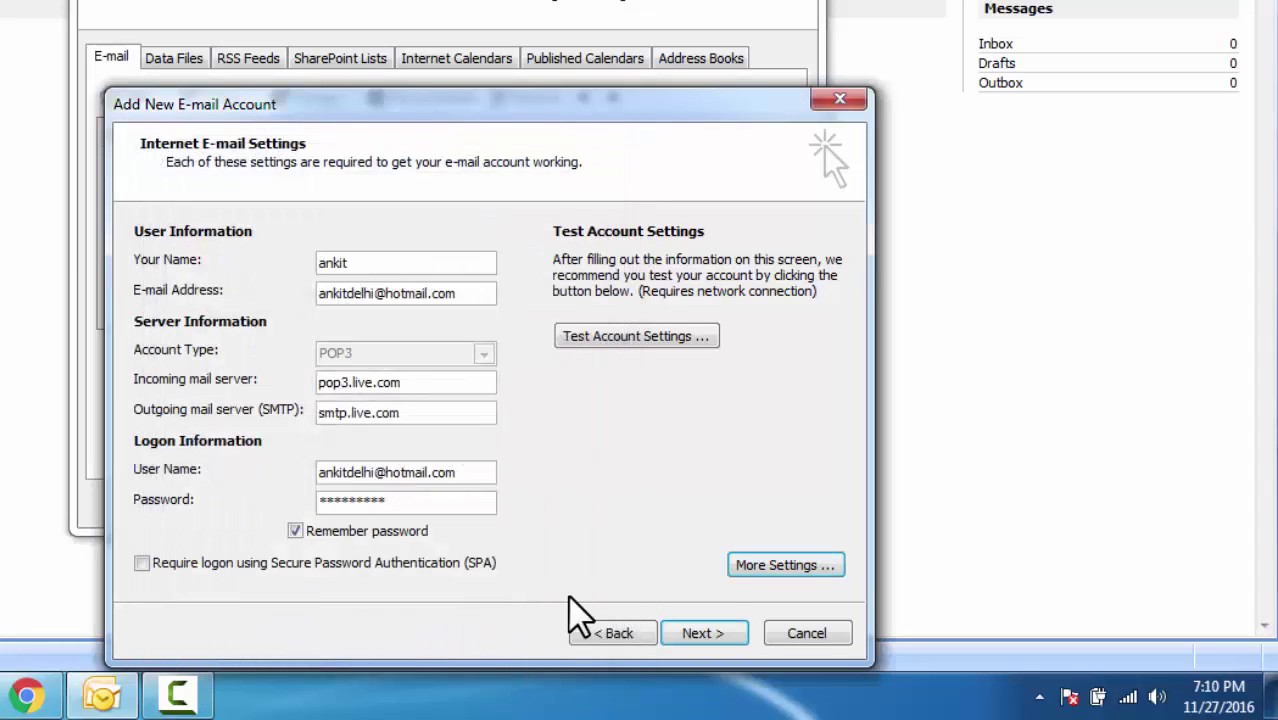
left_click(698, 633)
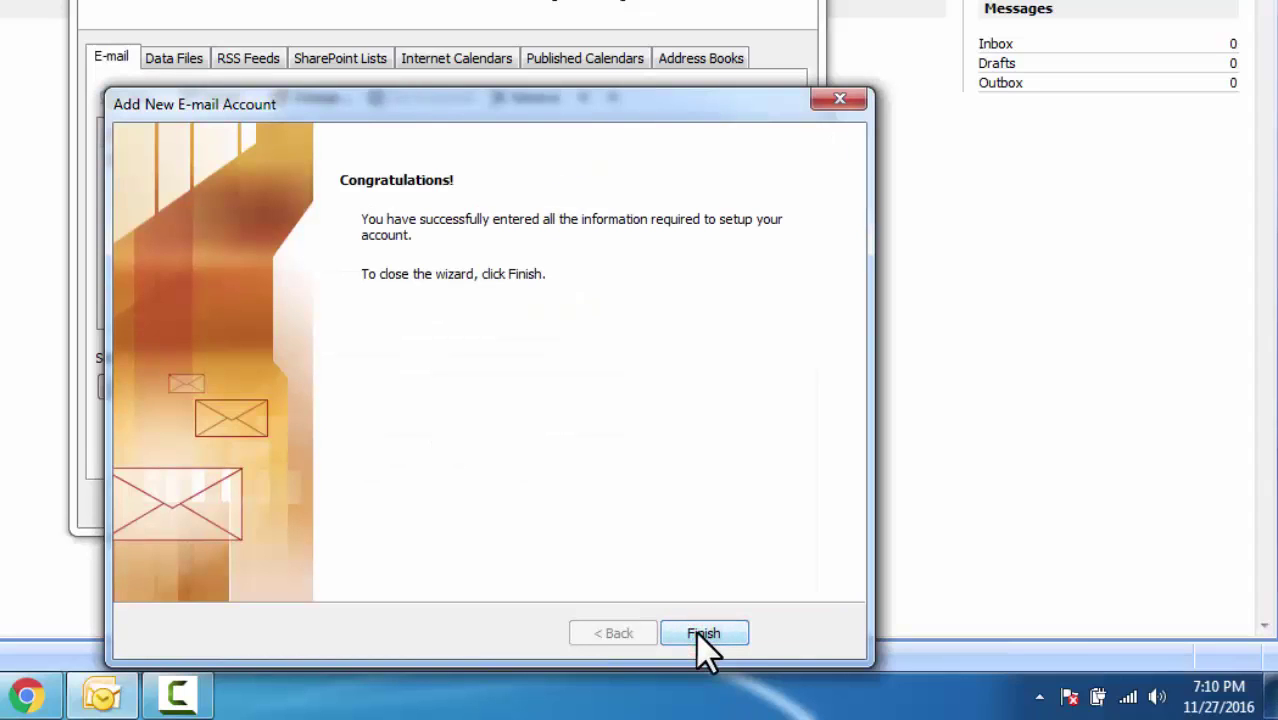